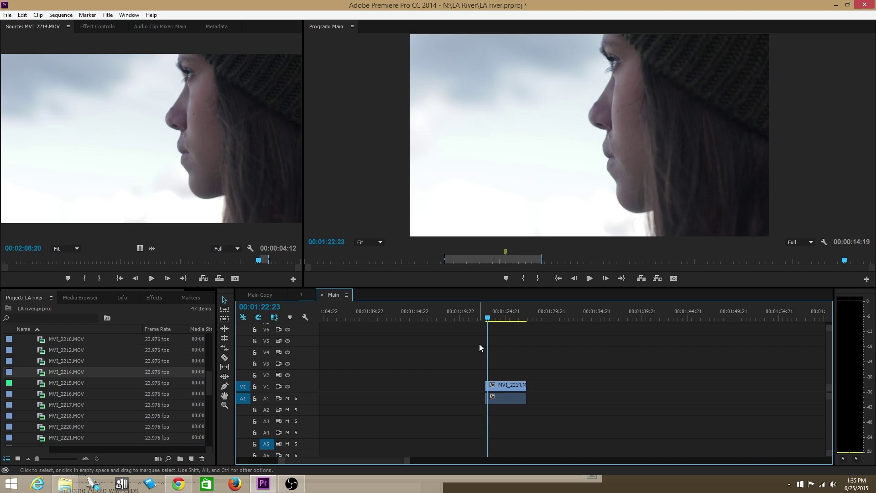
Clear the 'warp' effects search and expand Video Effects > Color Correction to select RGB Curves.
click(153, 297)
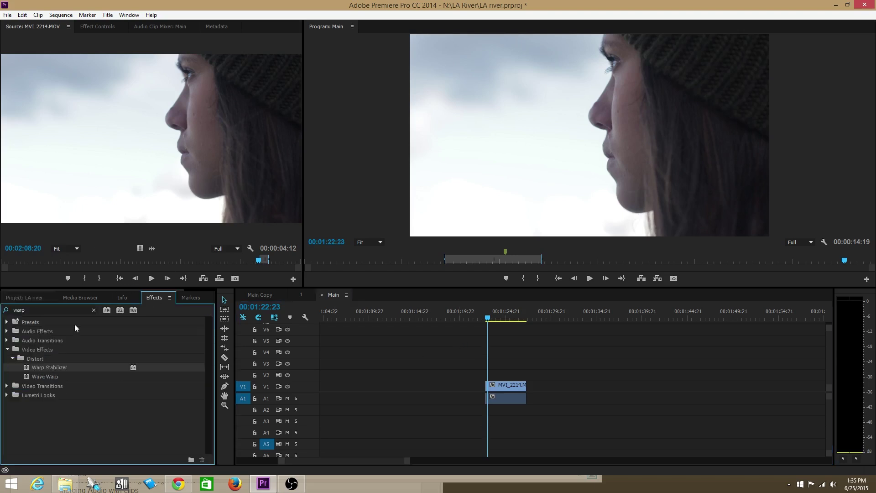
click(94, 310)
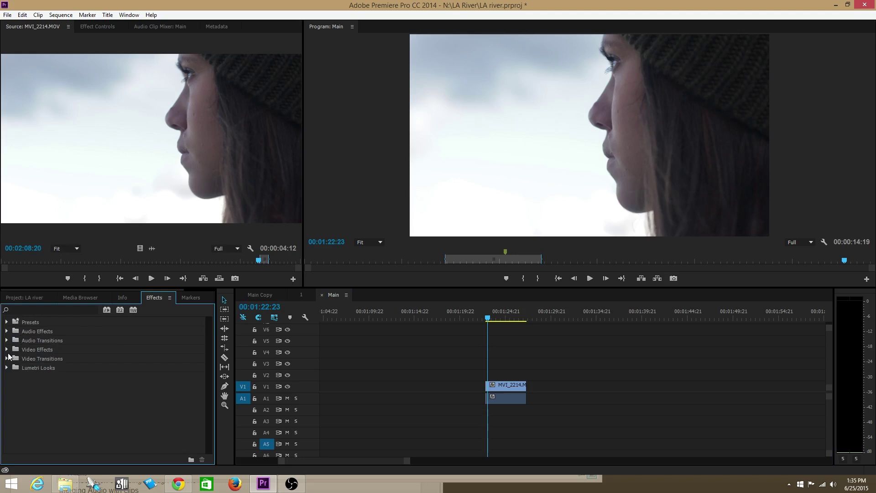
click(8, 350)
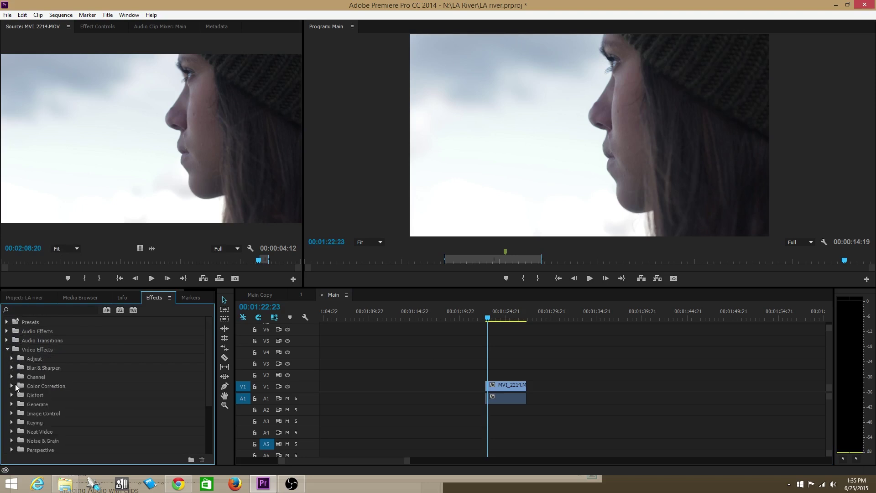
click(12, 386)
scroll(41, 390, down, 2)
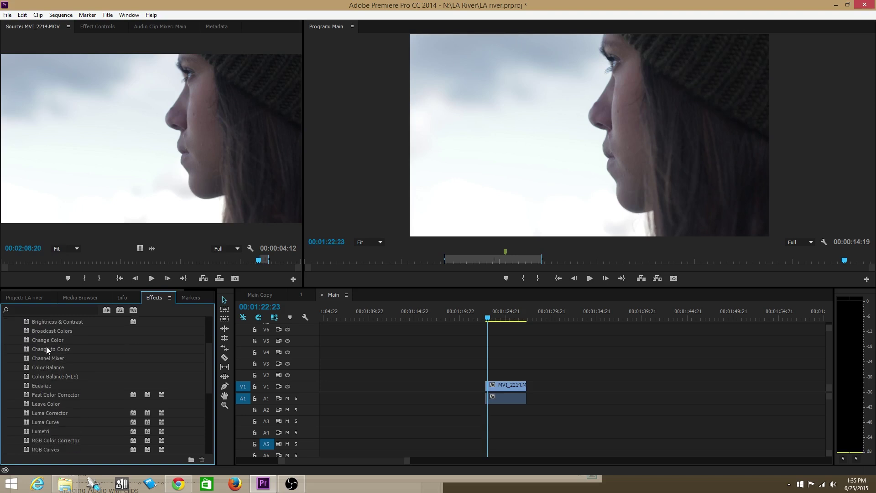
scroll(45, 349, up, 1)
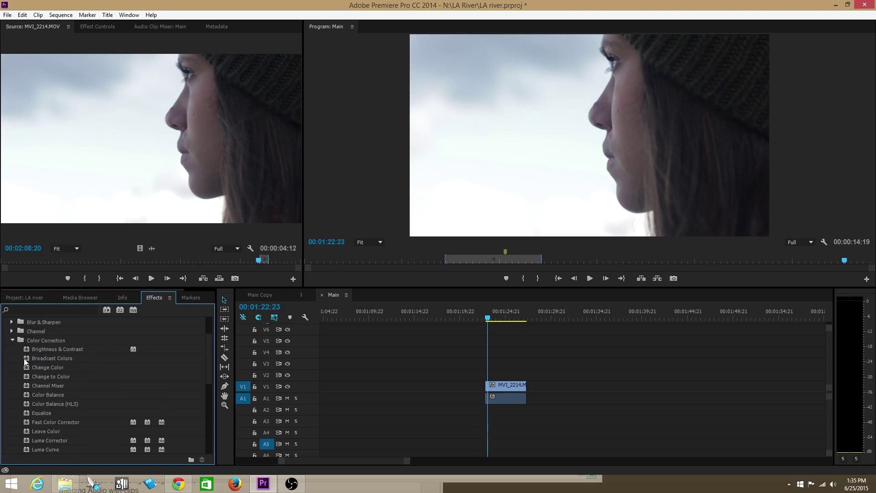
scroll(48, 411, down, 3)
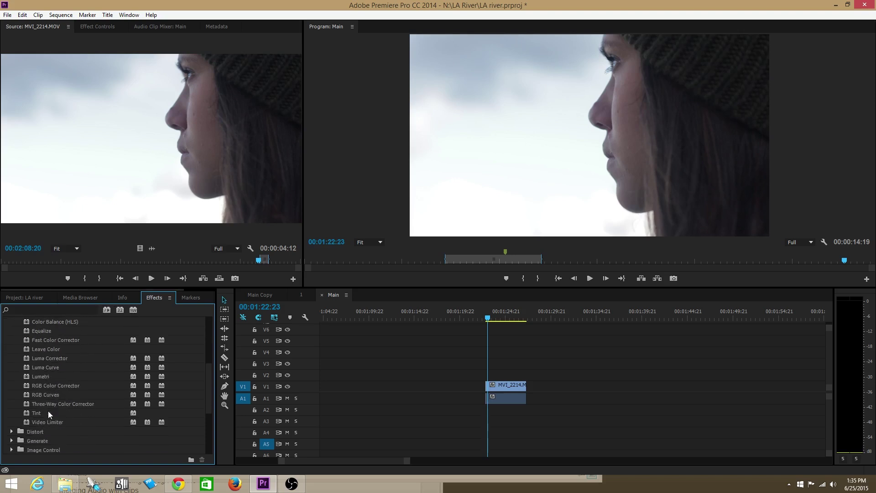
scroll(48, 411, up, 3)
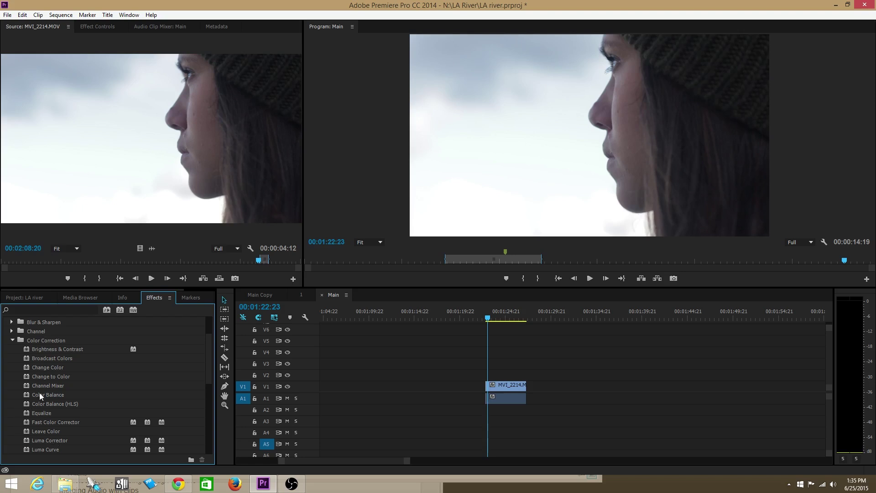
scroll(34, 382, down, 4)
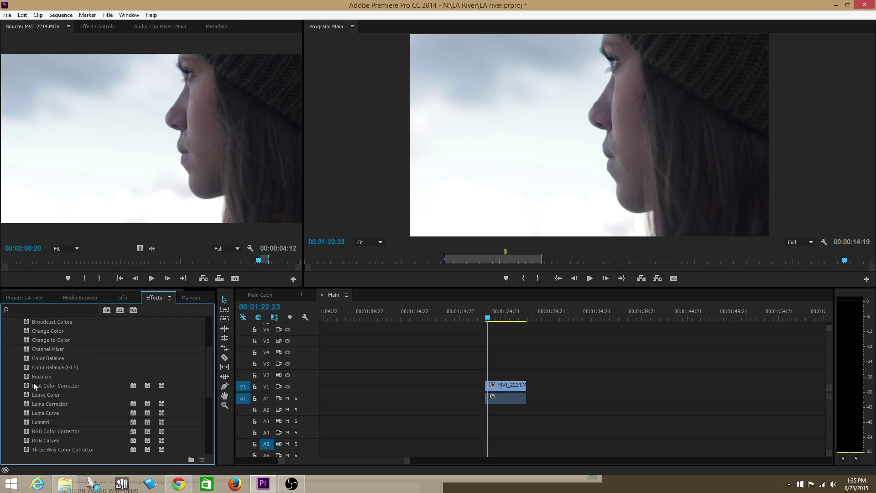
scroll(34, 386, down, 1)
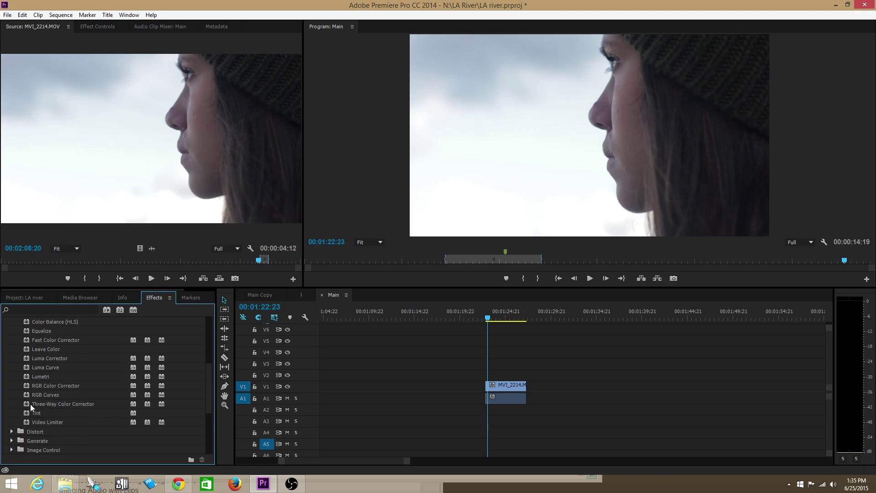
click(30, 393)
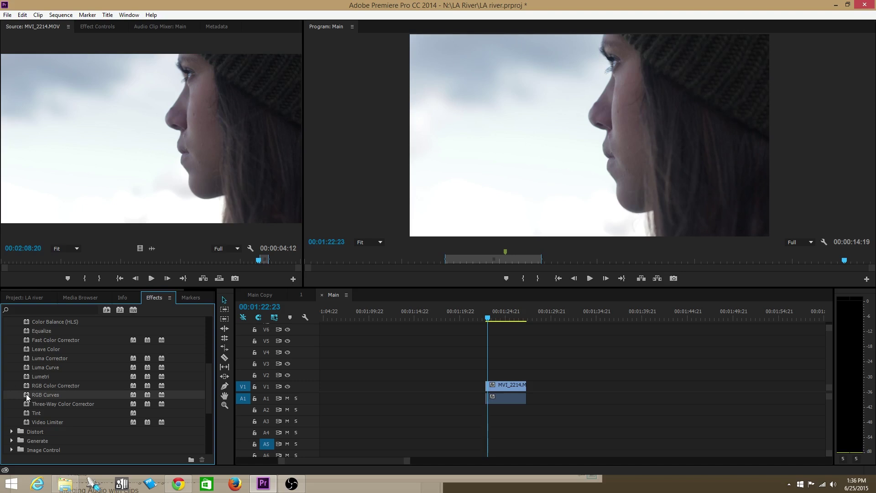
Apply RGB Curves to the MV1_2214.MOV clip on V1 and show it in Effect Controls.
drag(26, 393, 514, 388)
click(501, 314)
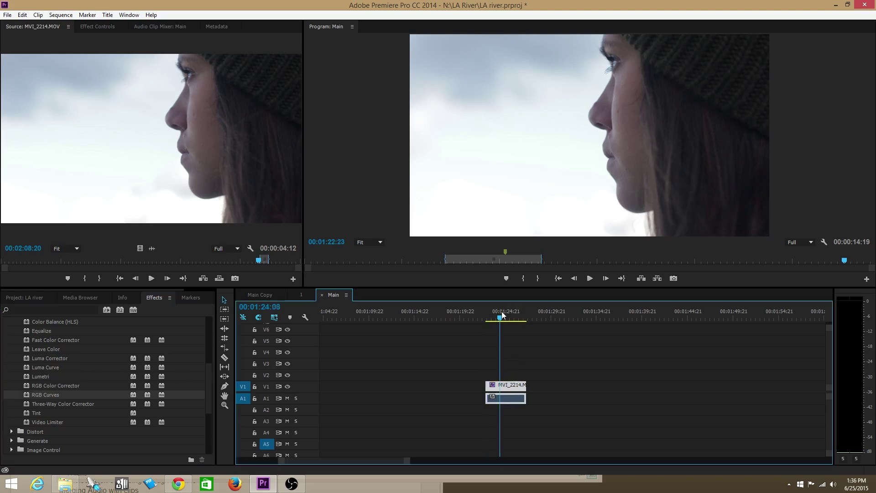
click(91, 28)
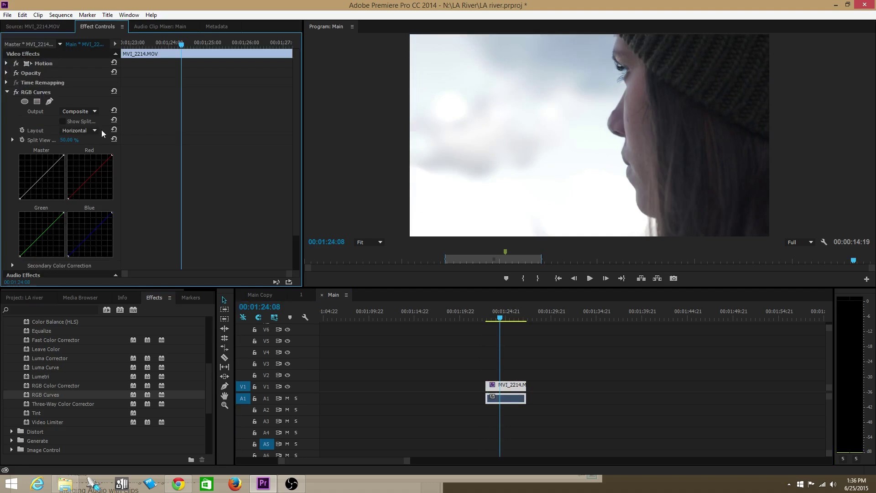
Enlarge the Effect Controls panel so the RGB Curves graphs are bigger.
drag(81, 289, 78, 328)
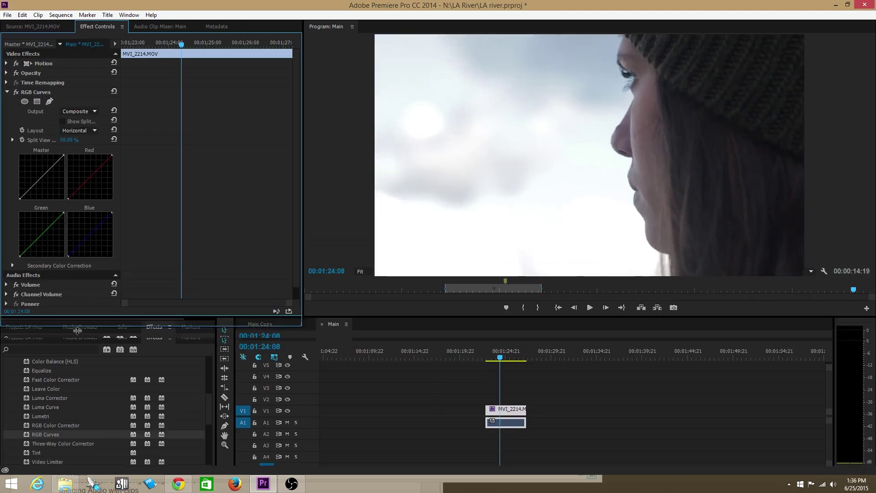
drag(119, 295, 250, 291)
drag(297, 244, 300, 279)
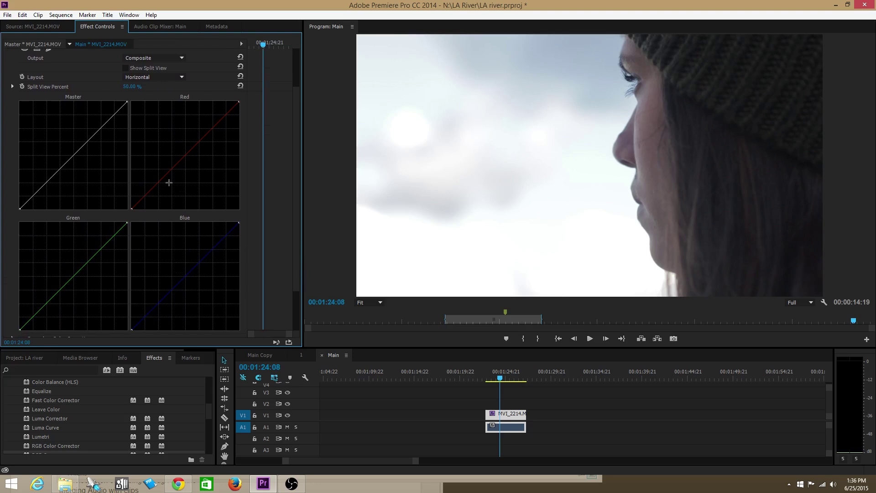
scroll(75, 138, up, 3)
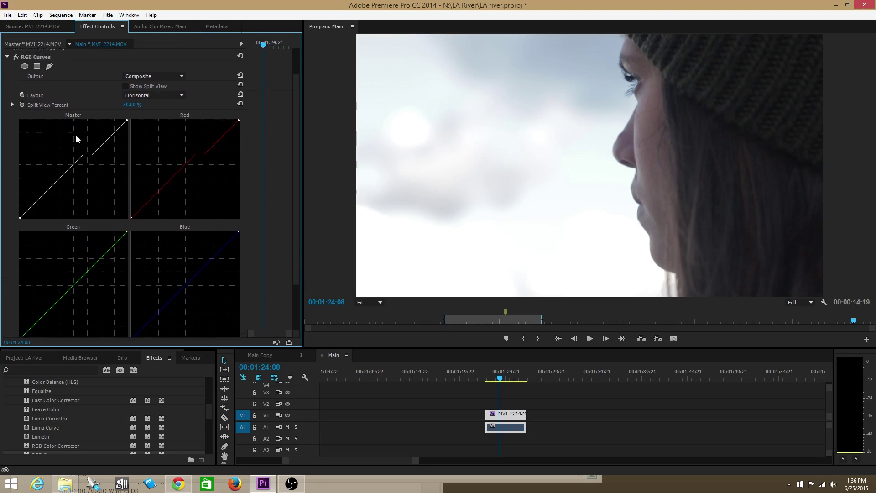
scroll(76, 136, down, 3)
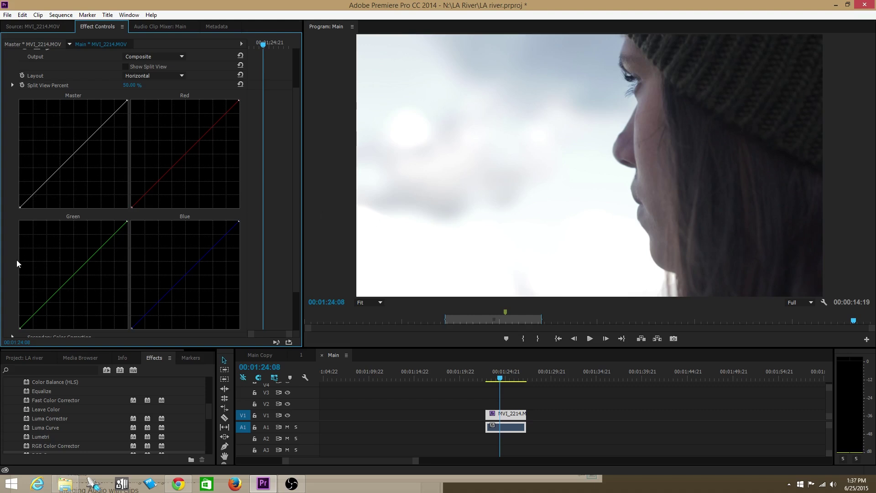
Save the LA river project with Ctrl+S.
key(ctrl+s)
Drag Master curve points up and down to test darkening, brightening and contrast.
mouse_move(107, 119)
mouse_down()
mouse_move(114, 133)
mouse_move(112, 125)
mouse_up()
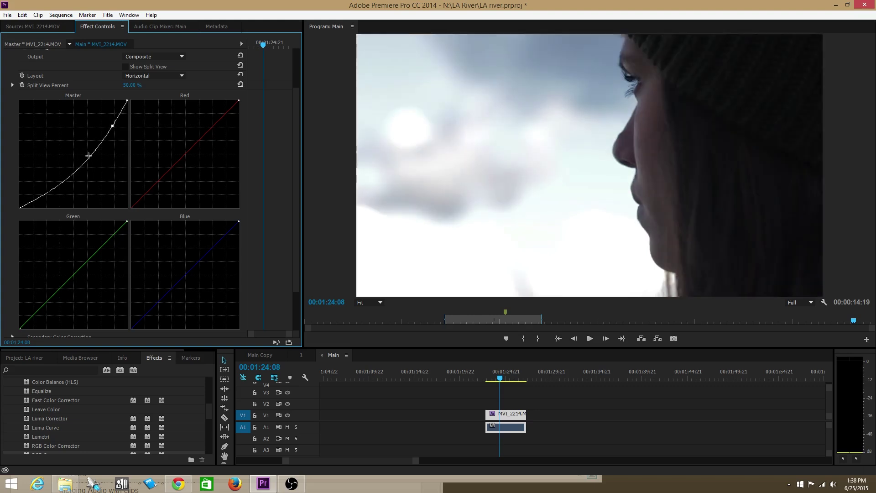
drag(80, 163, 75, 154)
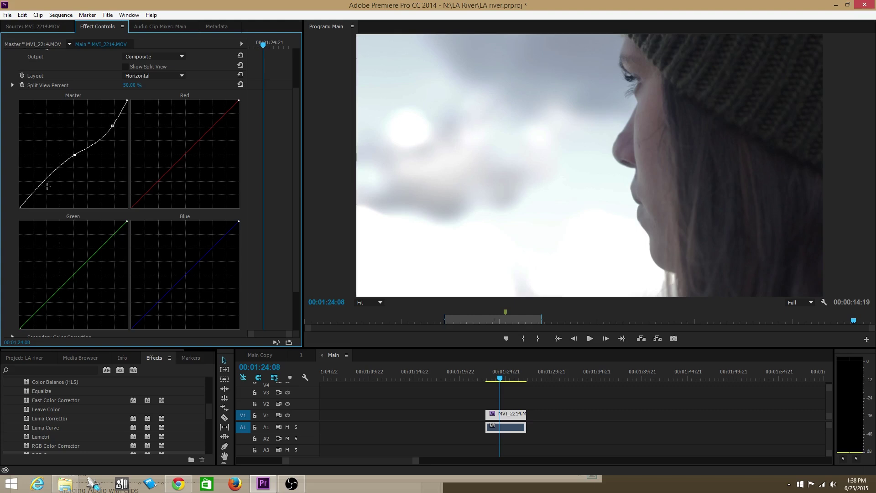
mouse_move(113, 126)
mouse_down()
mouse_move(112, 147)
mouse_move(103, 126)
mouse_up()
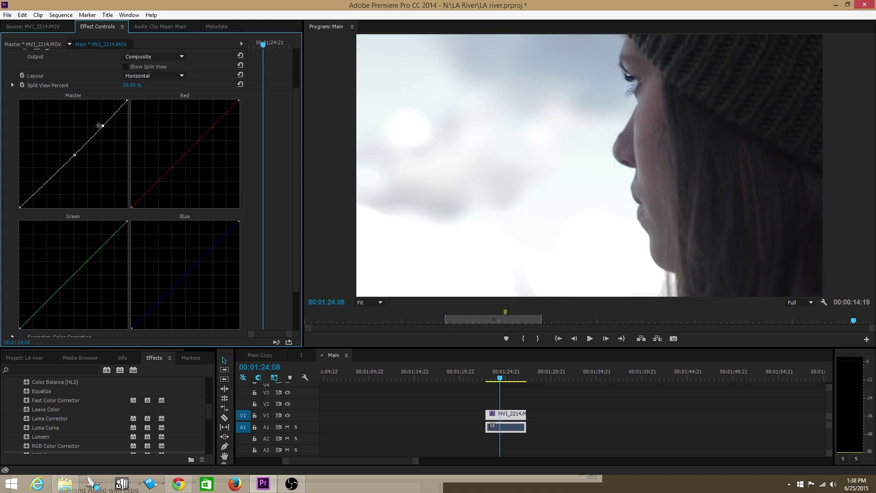
drag(103, 125, 110, 149)
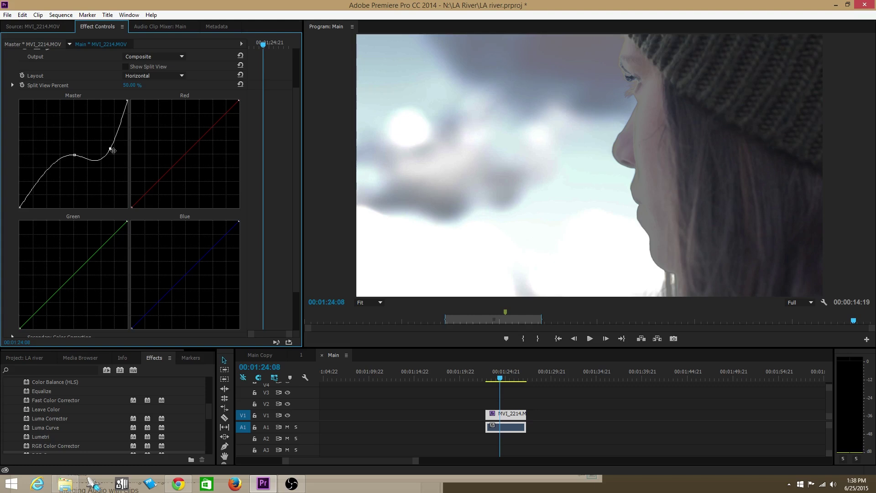
drag(110, 148, 92, 116)
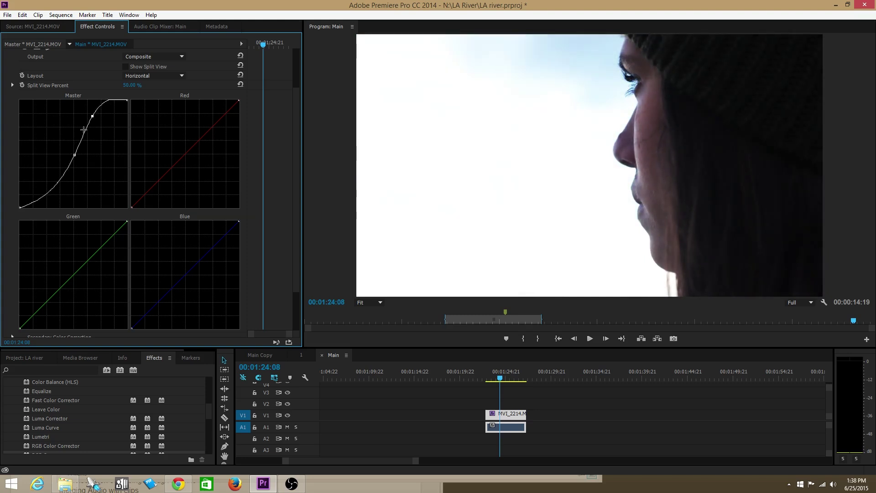
drag(92, 116, 100, 133)
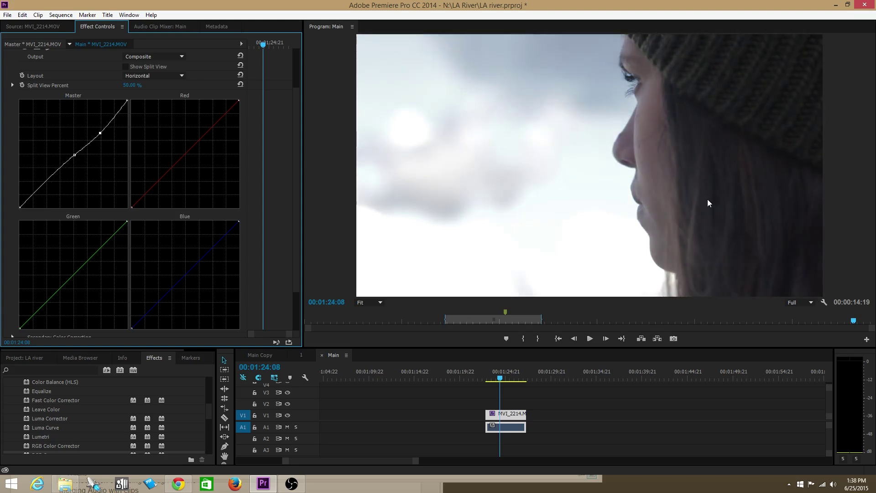
drag(100, 132, 94, 111)
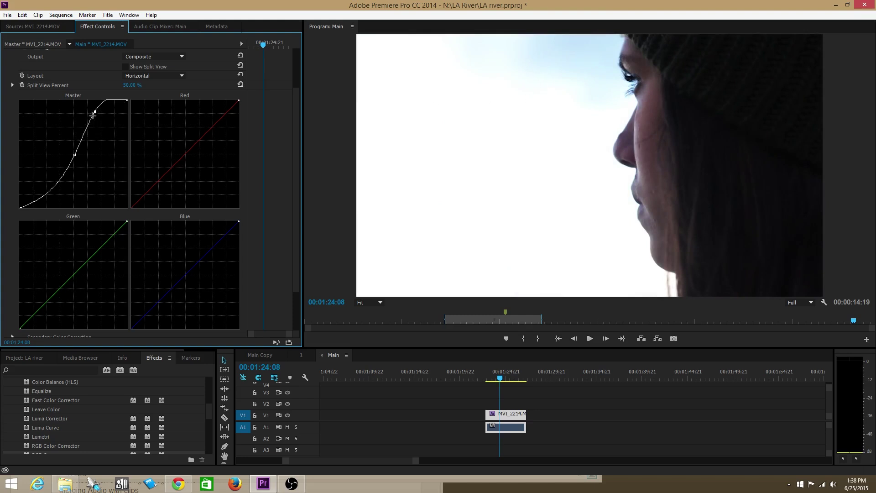
Add a low Master curve point to lift the shadows and save the project.
click(52, 186)
drag(49, 182, 49, 182)
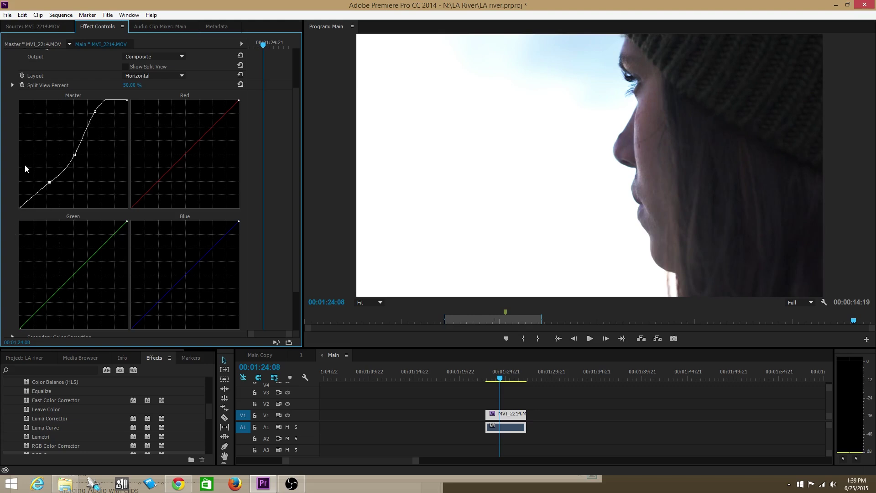
key(ctrl+s)
Push the Master points into an extreme shape, then drag them off to reset the curve.
drag(94, 111, 80, 100)
drag(49, 182, 15, 134)
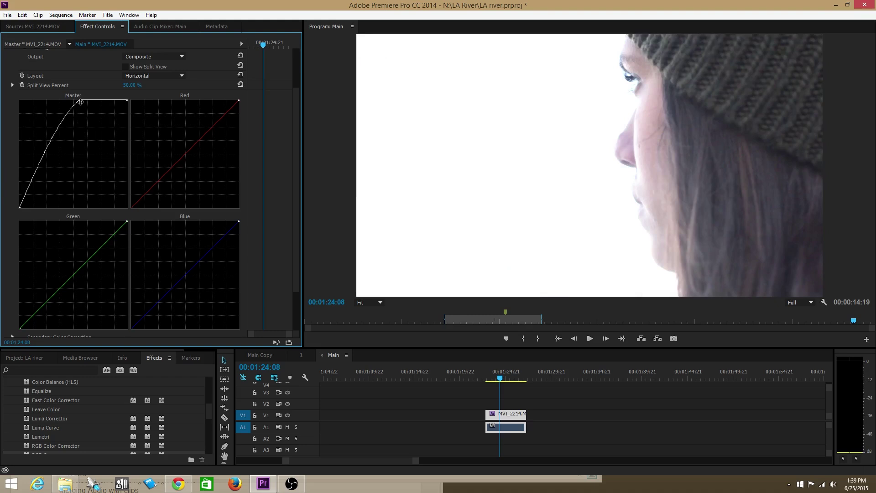
drag(81, 101, 12, 119)
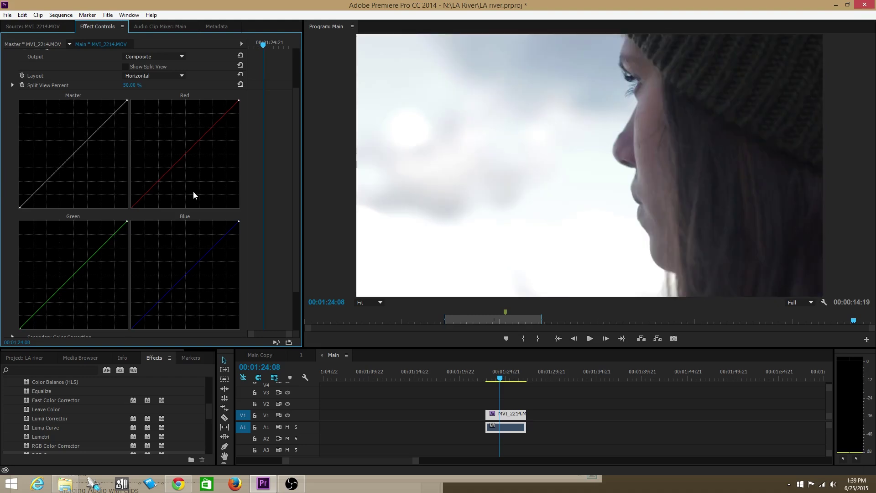
scroll(115, 162, down, 2)
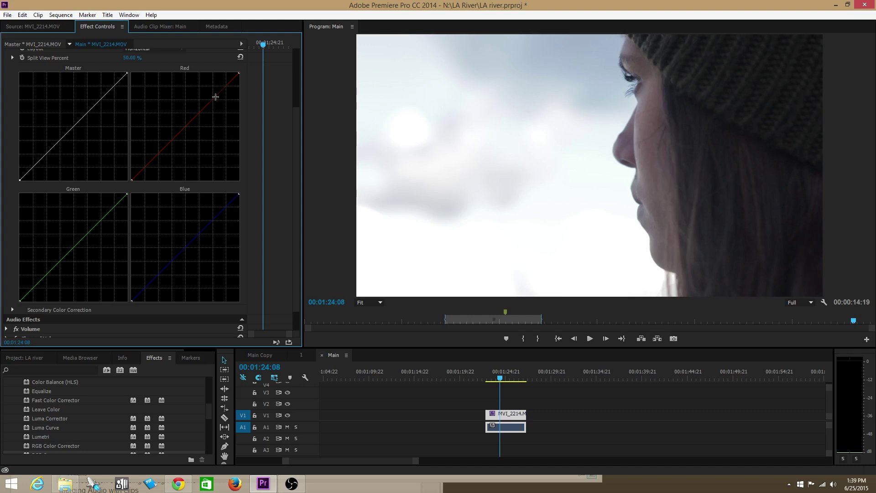
drag(215, 90, 211, 83)
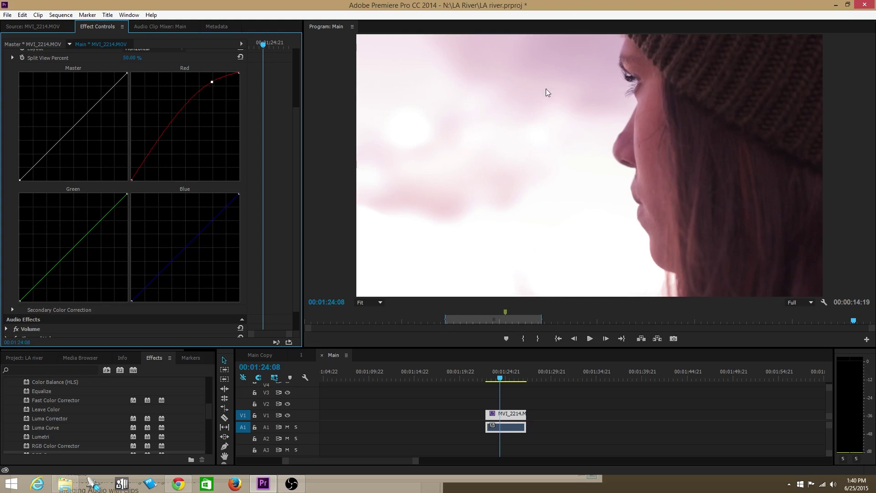
key(ctrl+s)
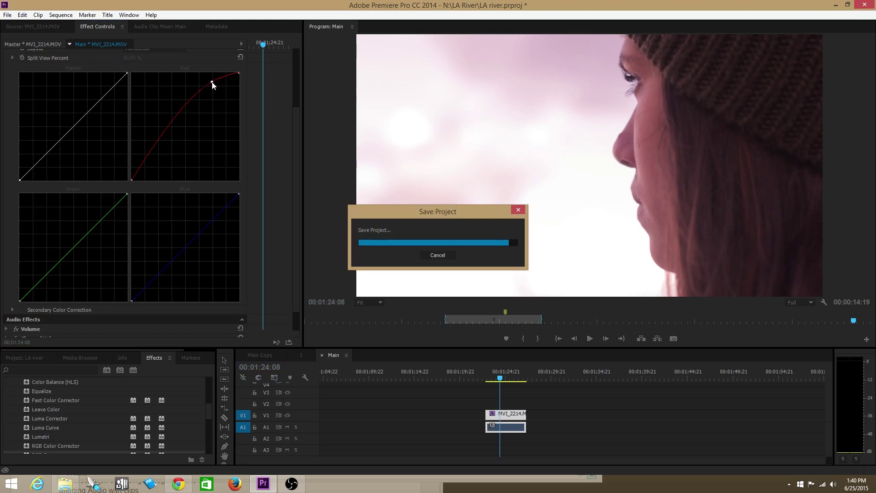
drag(211, 83, 213, 106)
click(170, 143)
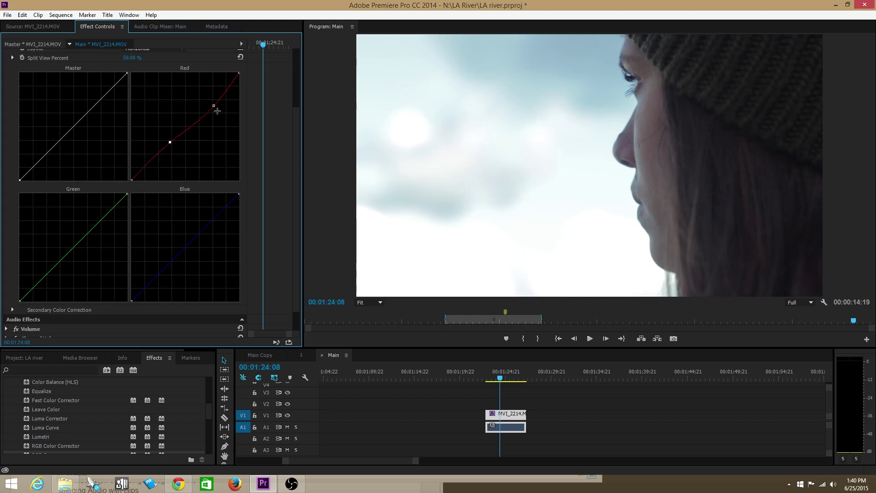
drag(214, 106, 220, 111)
drag(219, 111, 220, 115)
drag(222, 117, 201, 94)
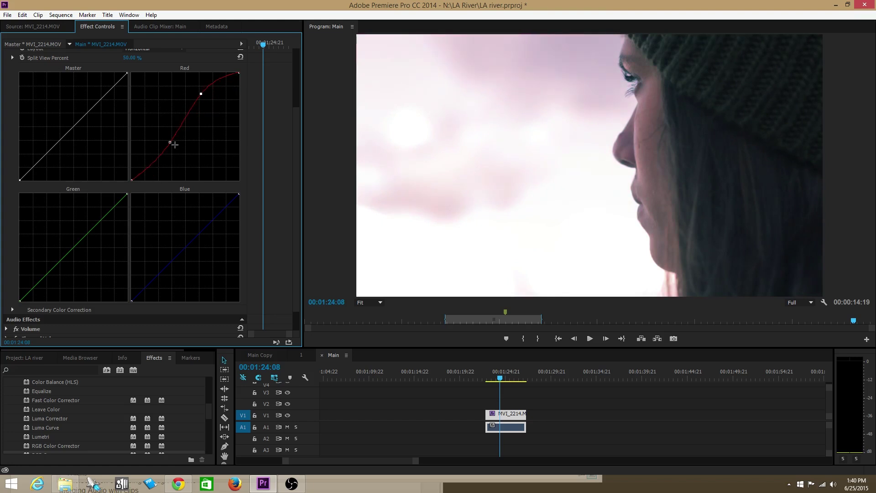
drag(169, 142, 173, 153)
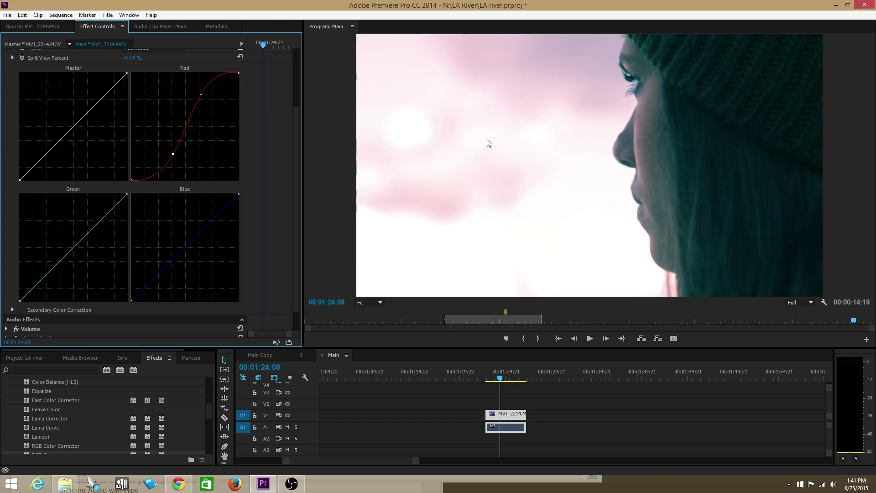
drag(200, 93, 156, 69)
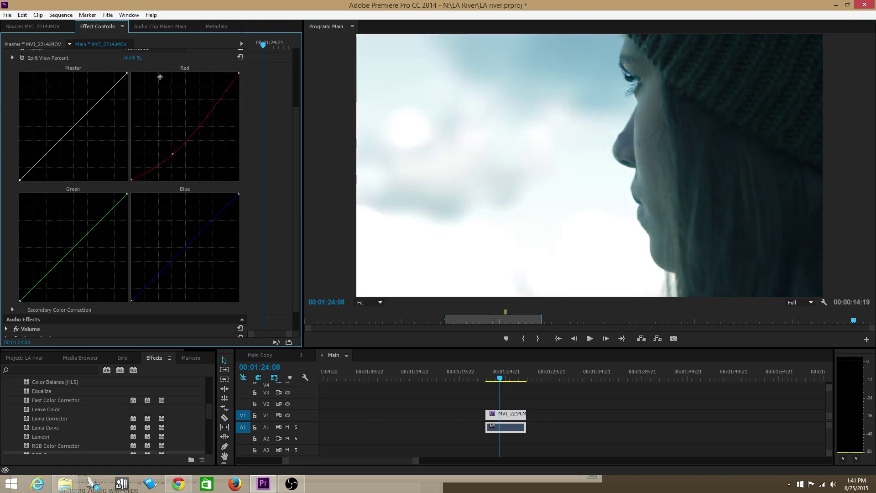
drag(176, 153, 132, 124)
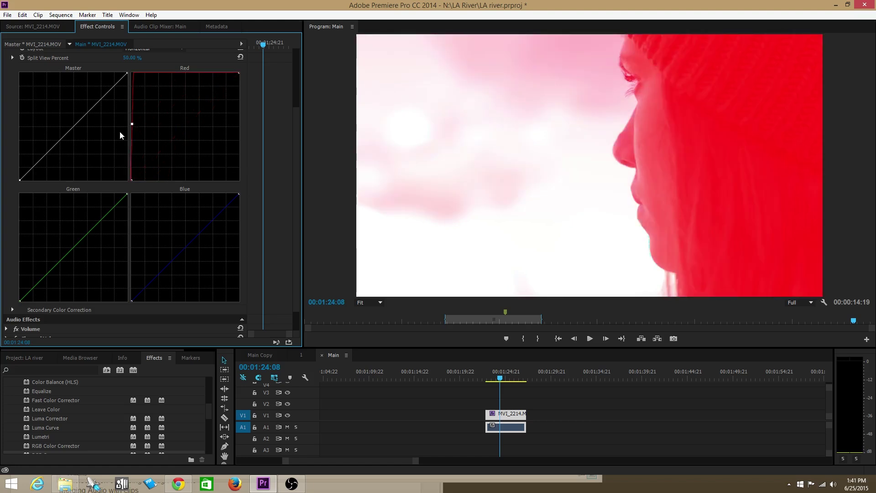
drag(132, 123, 178, 137)
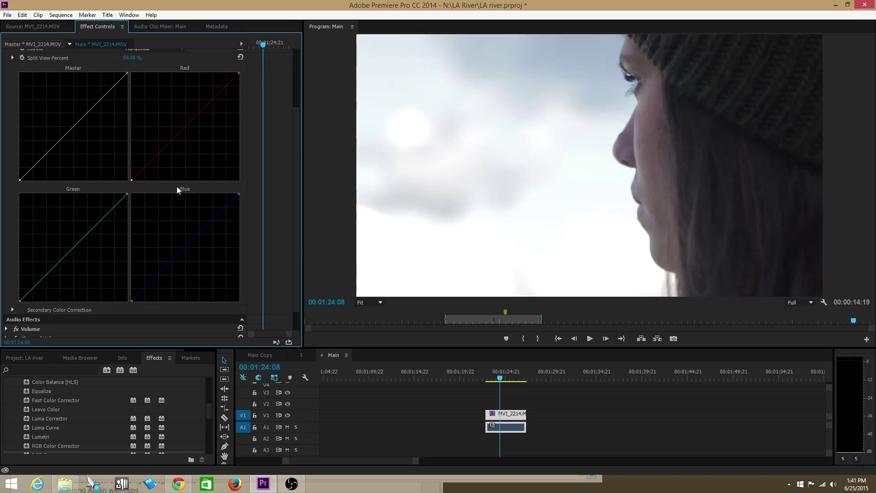
Save, then try a two-point S-curve on the Blue graph and remove a point.
key(ctrl+s)
drag(217, 218, 168, 193)
click(178, 243)
drag(178, 243, 116, 193)
Pull the lower Blue curve below the diagonal and save the project.
drag(189, 245, 192, 250)
key(ctrl+s)
scroll(7, 178, up, 4)
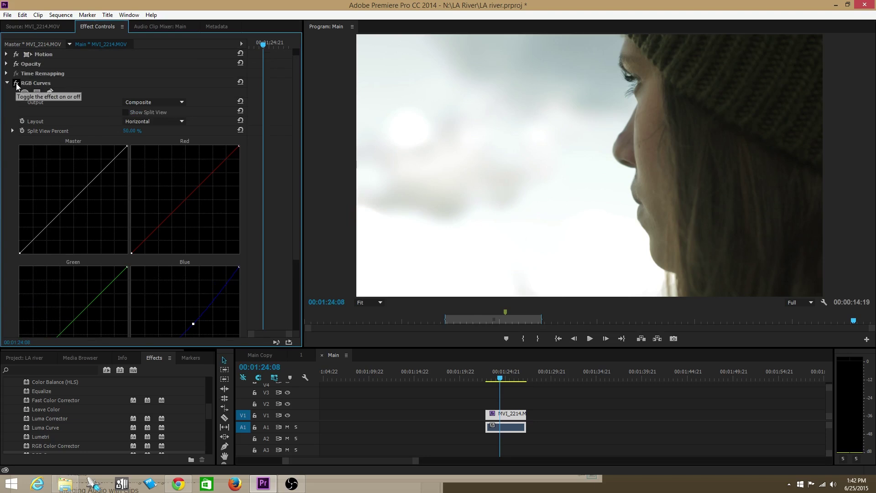
click(16, 83)
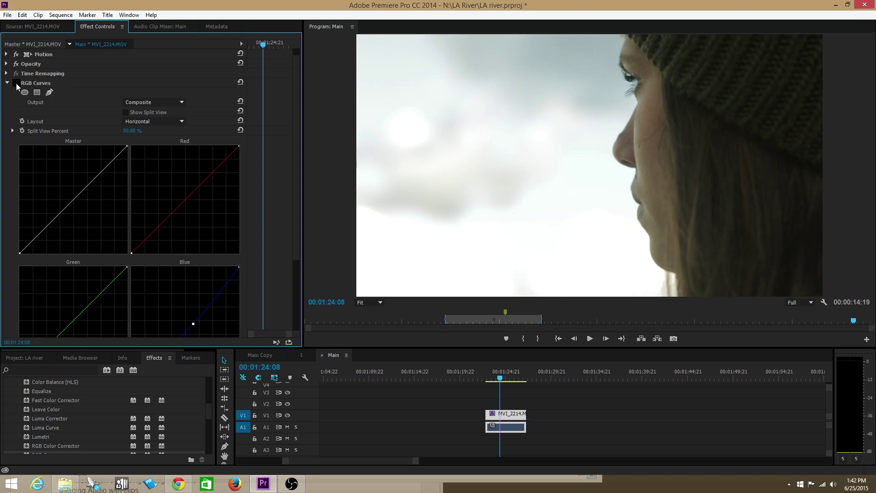
click(16, 84)
click(17, 83)
scroll(243, 184, down, 3)
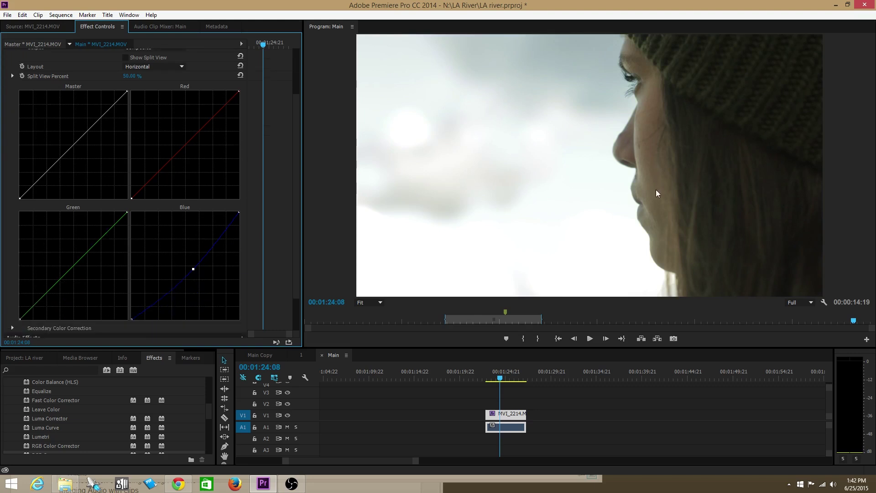
scroll(258, 193, down, 2)
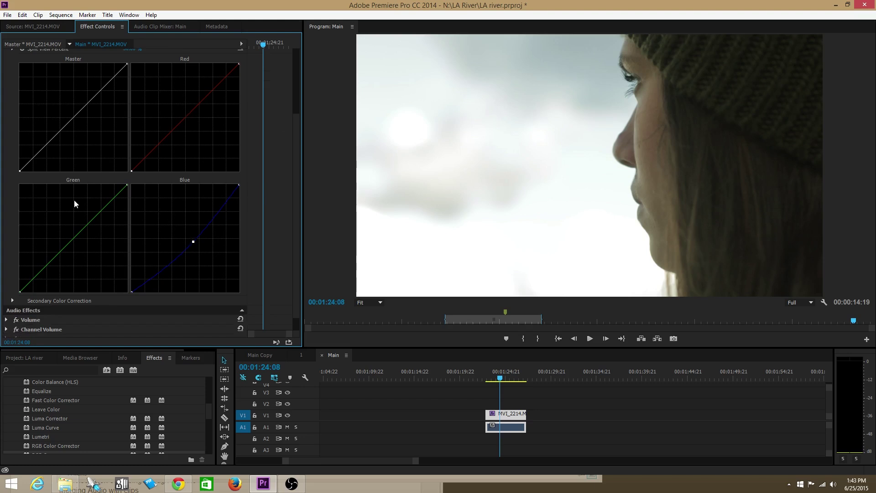
Bow the Green curve upward, then try a Red S-curve and drag its points off.
drag(88, 222, 25, 181)
drag(212, 90, 207, 85)
drag(163, 135, 166, 145)
drag(164, 146, 118, 112)
drag(207, 85, 175, 59)
Save, then rebuild the Red S-curve with one point raised and a lower point pulled down.
key(ctrl+s)
drag(149, 147, 143, 144)
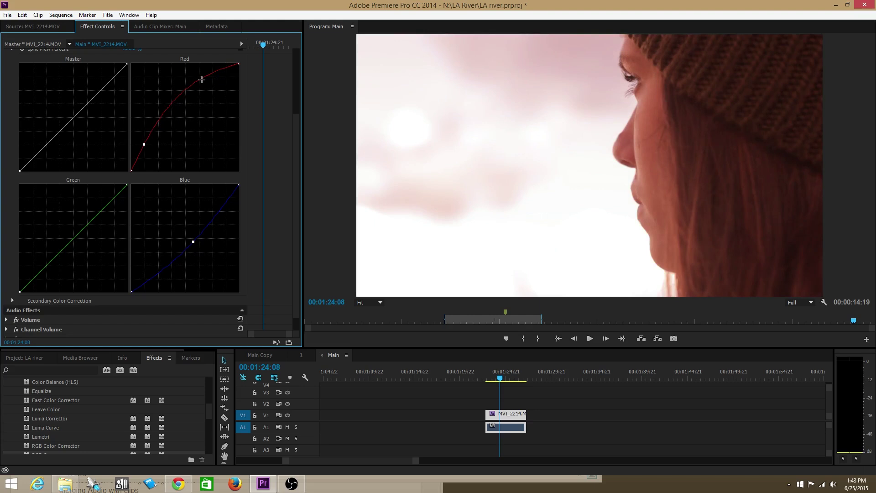
drag(204, 78, 220, 99)
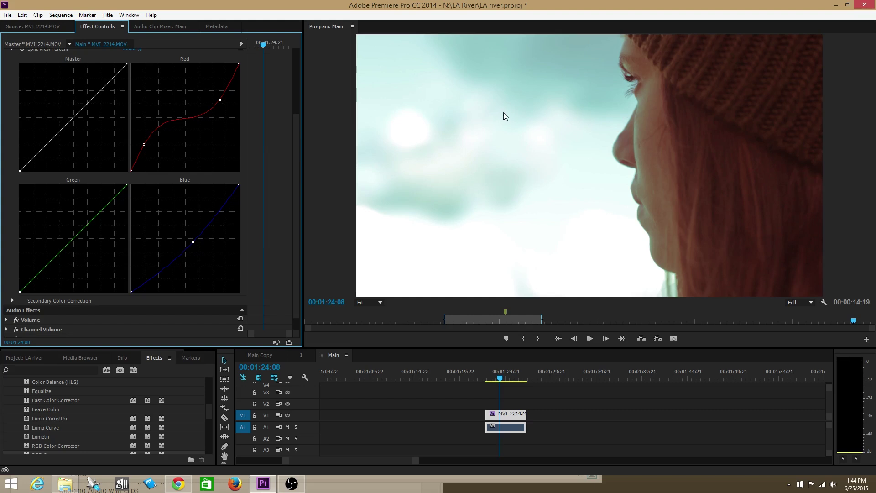